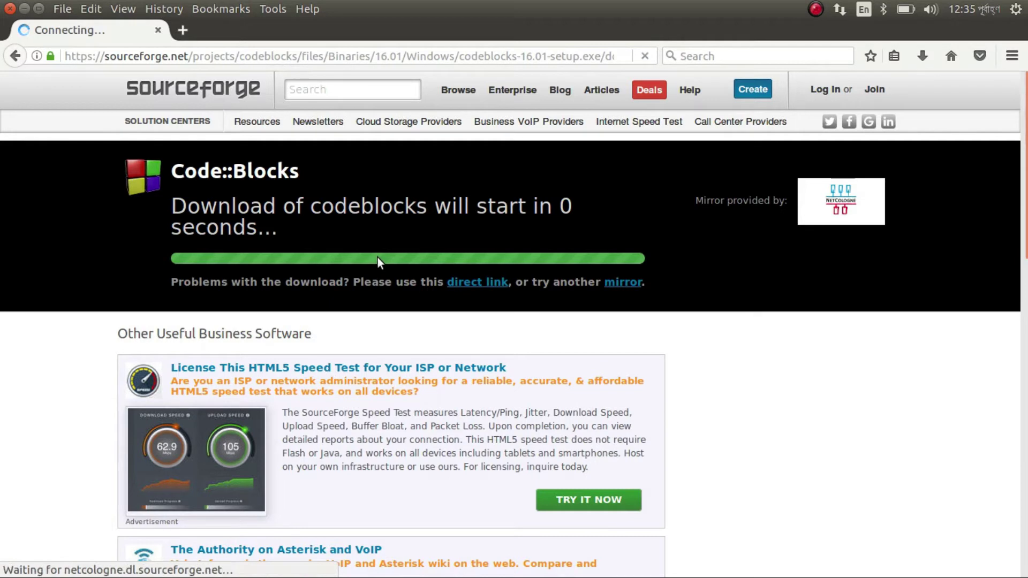
left_click_drag(354, 159, 524, 104)
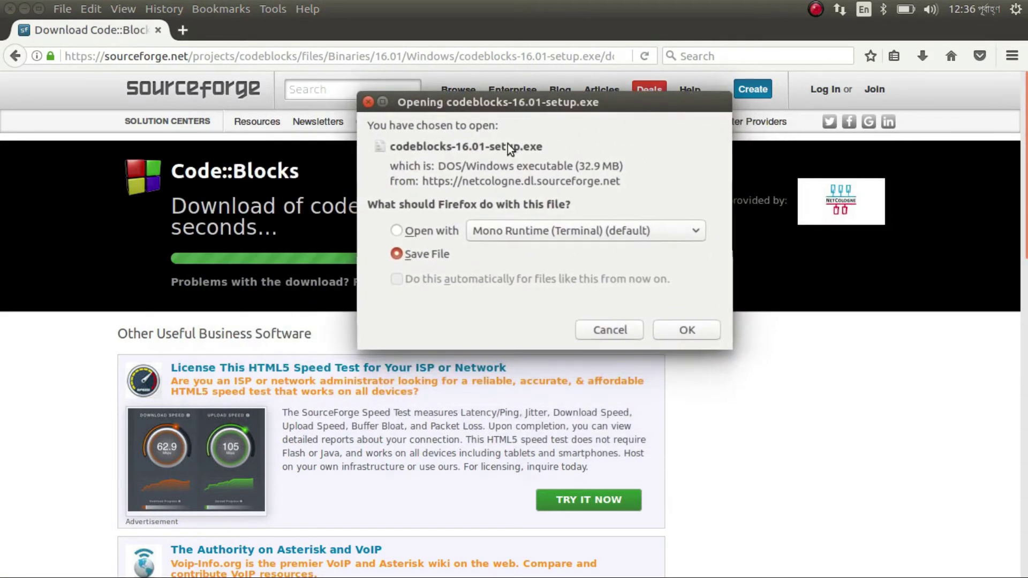
left_click(691, 331)
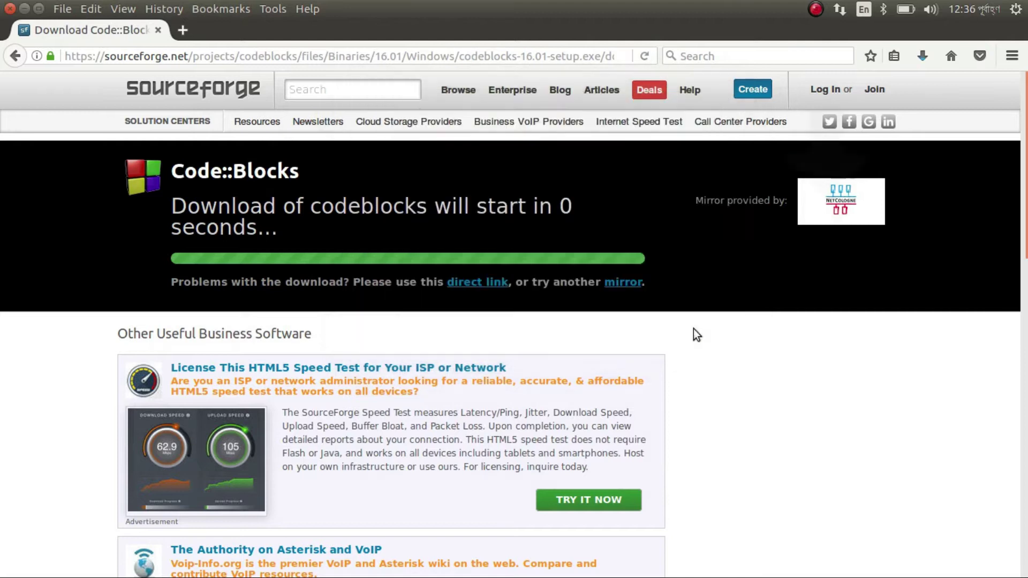
left_click(922, 57)
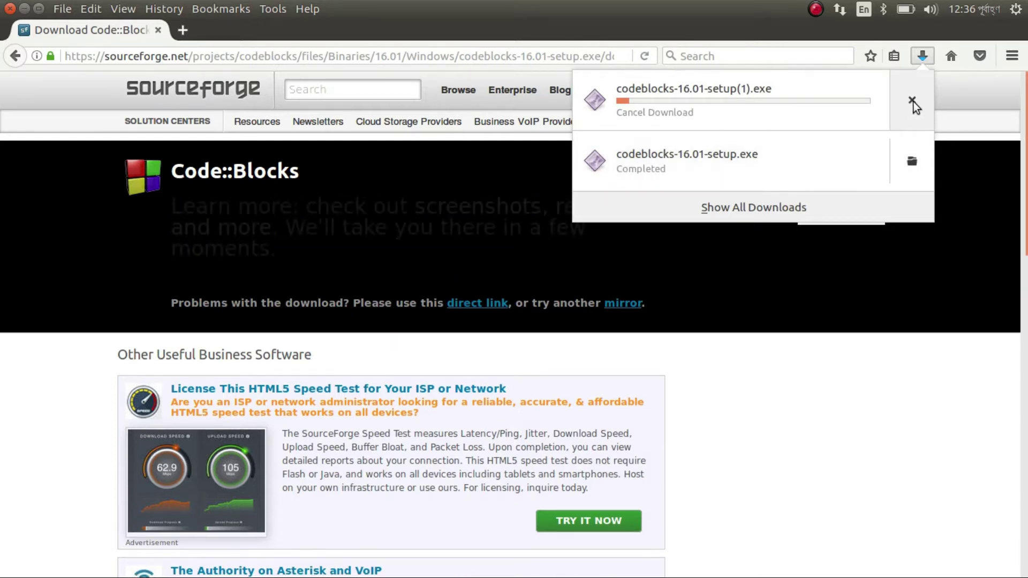
left_click(912, 101)
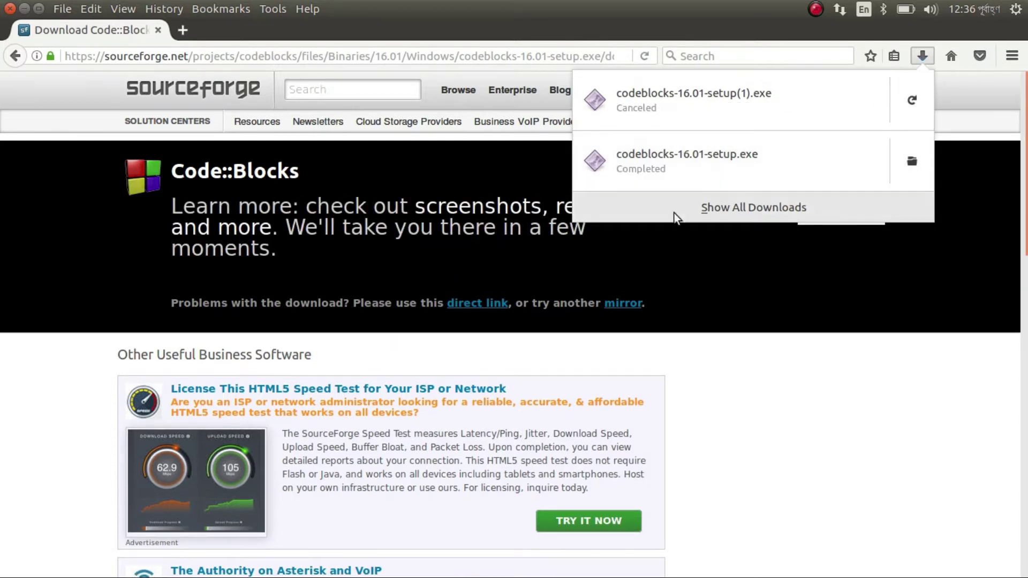
left_click(701, 300)
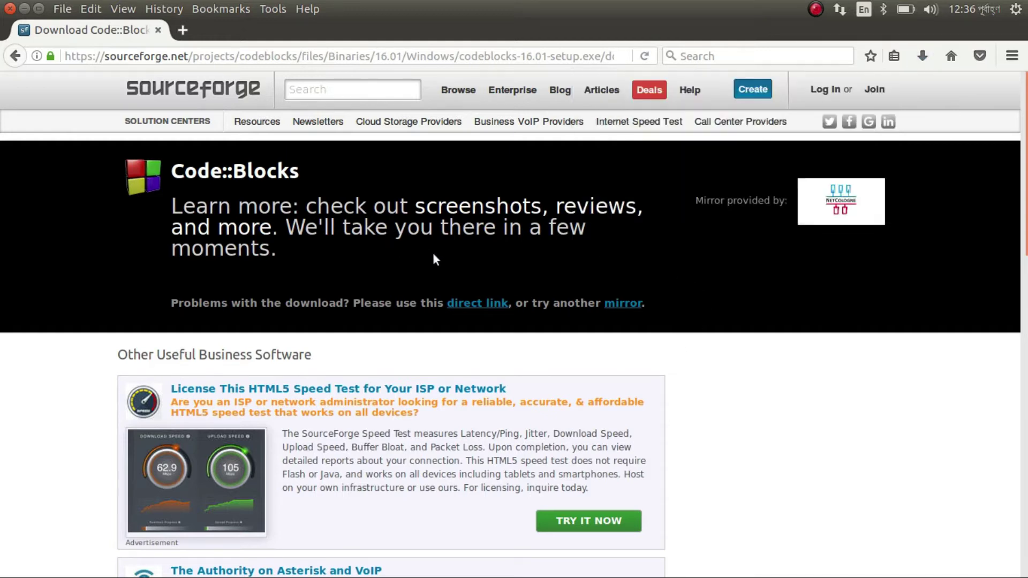
Open the folder containing the completed codeblocks-16.01-setup.exe download.
mouse_move(481, 568)
left_click(922, 57)
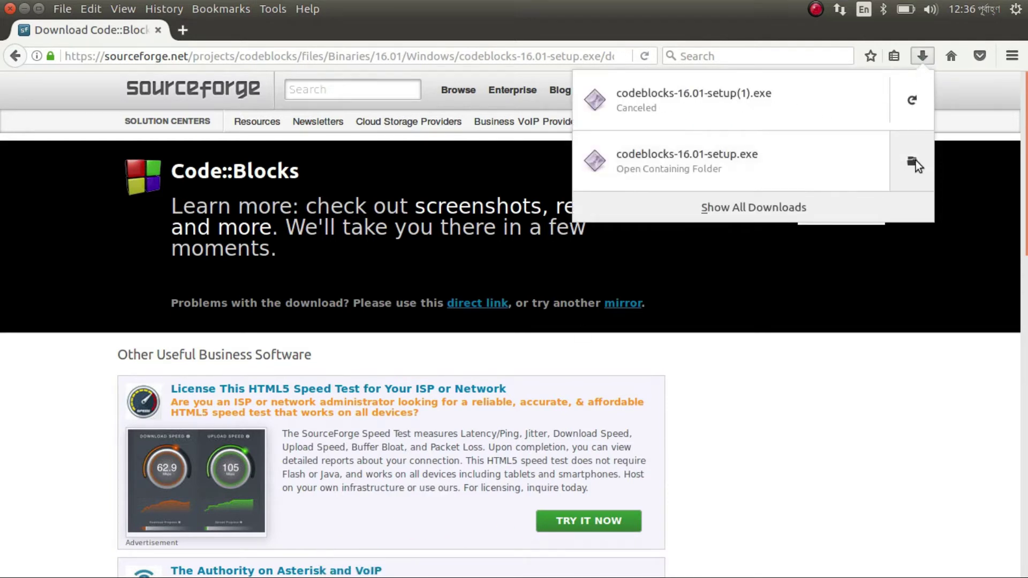
right_click(797, 167)
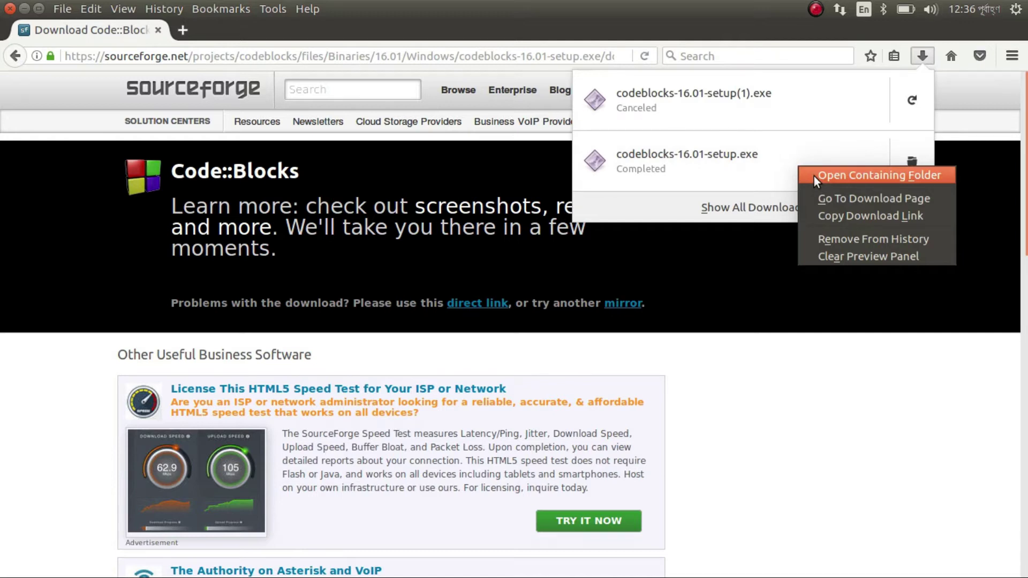
left_click(859, 176)
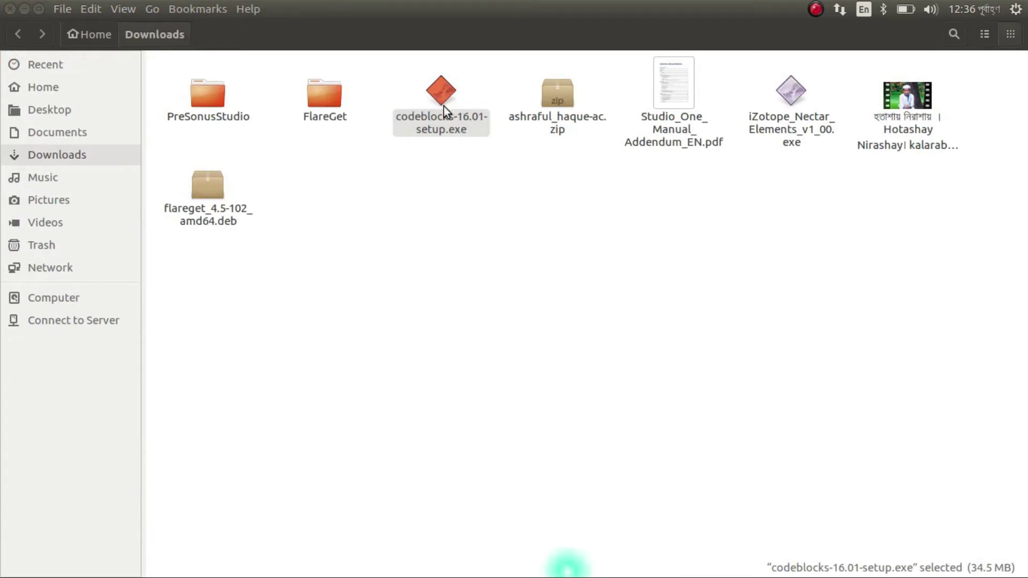
Switch to the Windows virtual machine in VirtualBox, run codeblocks-16.01-setup from Downloads and allow it to make changes.
mouse_move(381, 560)
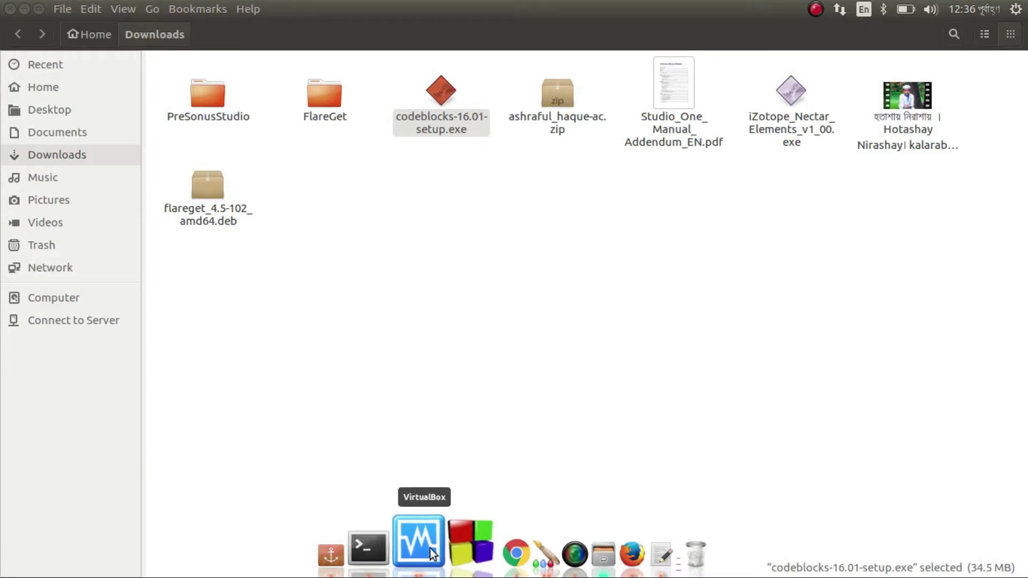
left_click(430, 549)
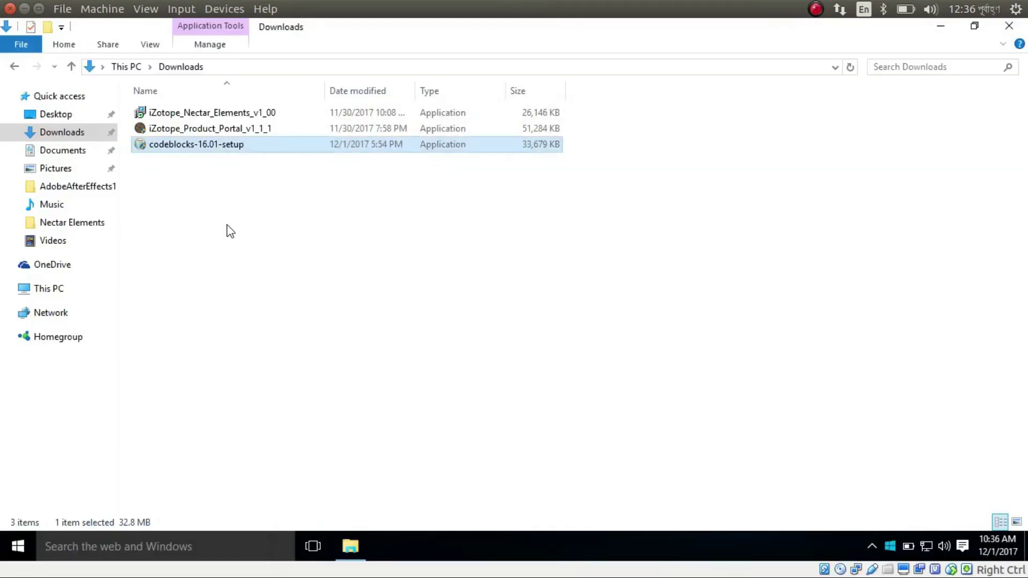
left_click(230, 231)
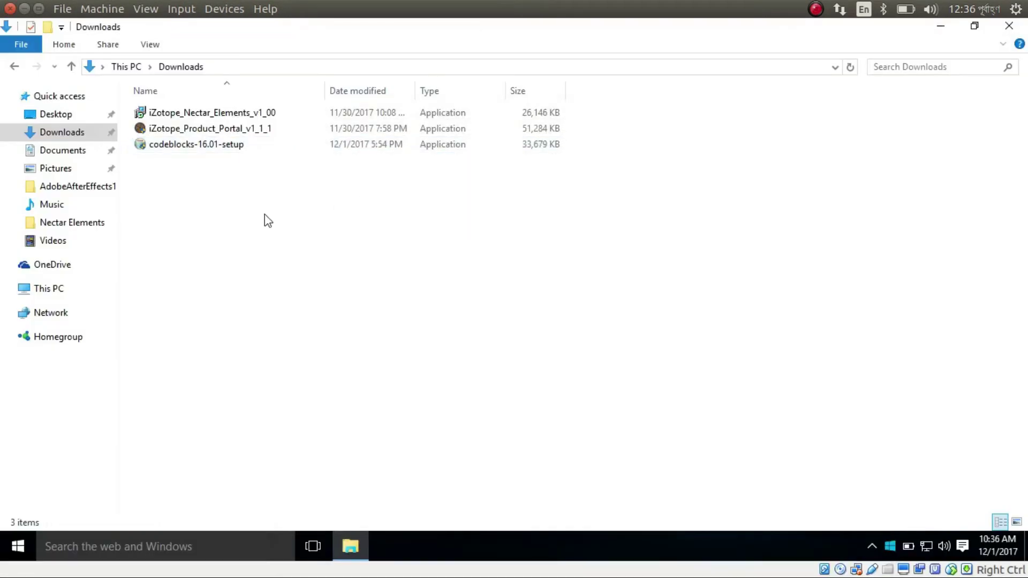
left_click(196, 155)
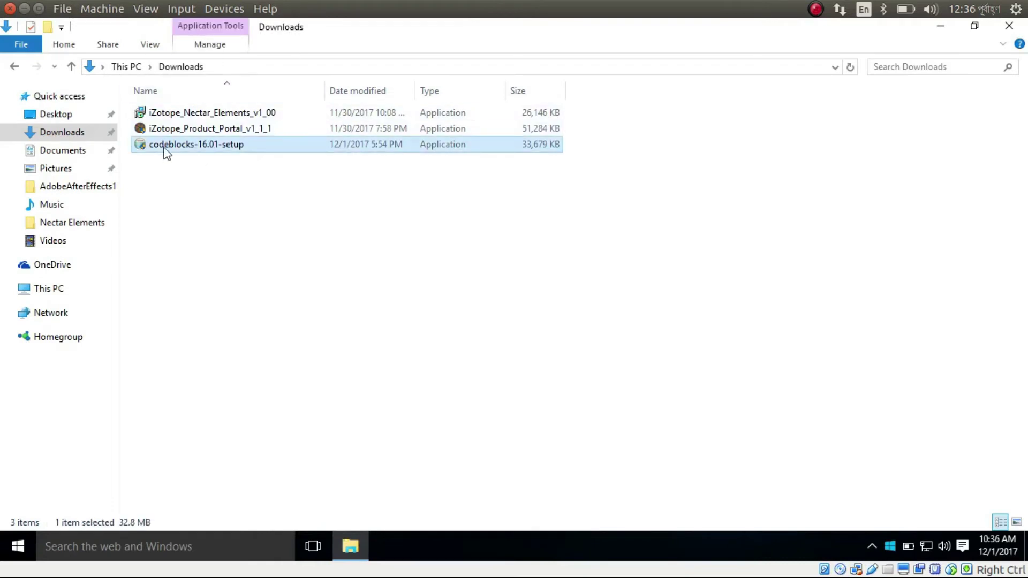
right_click(178, 145)
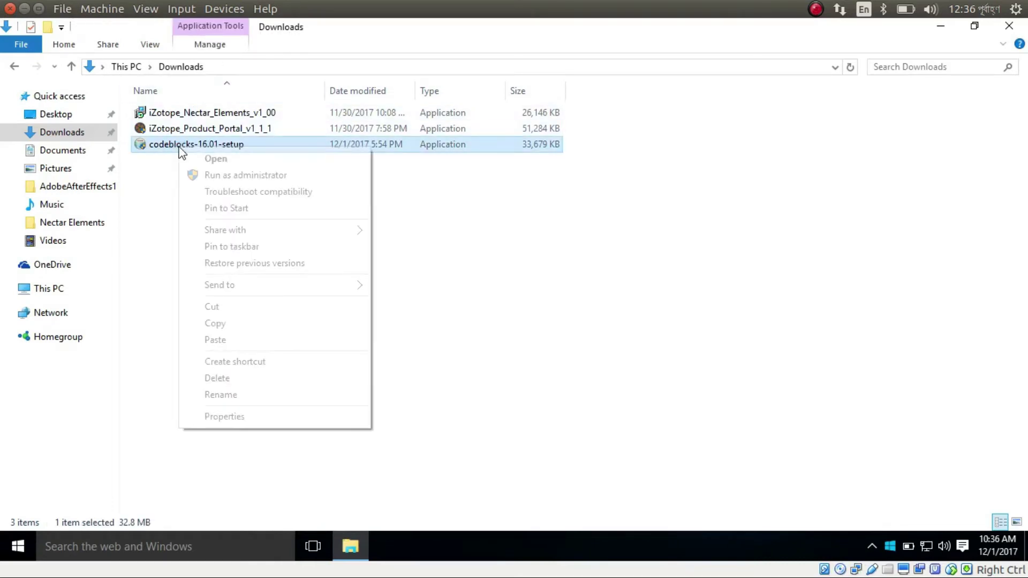
left_click(193, 157)
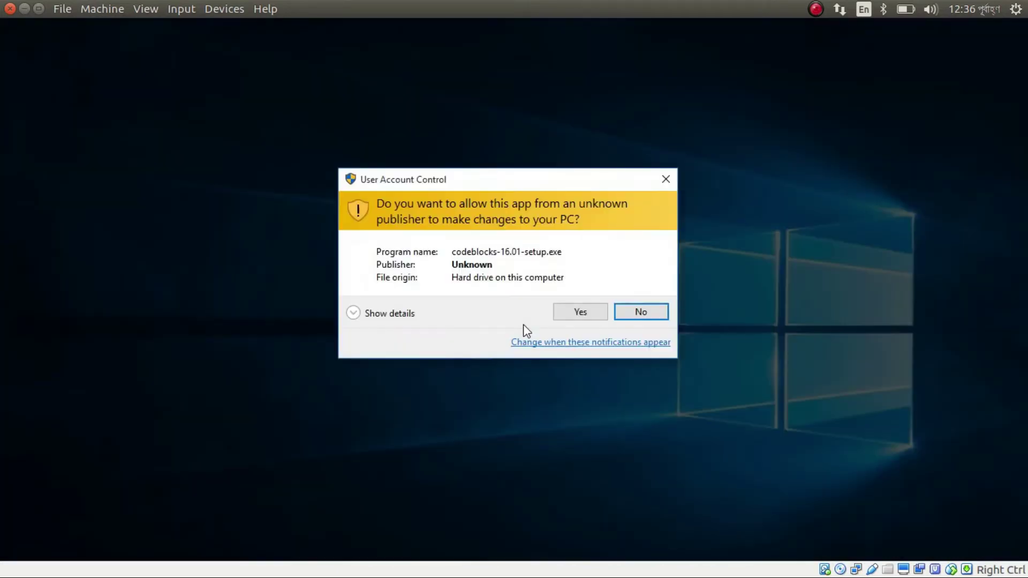
left_click(575, 316)
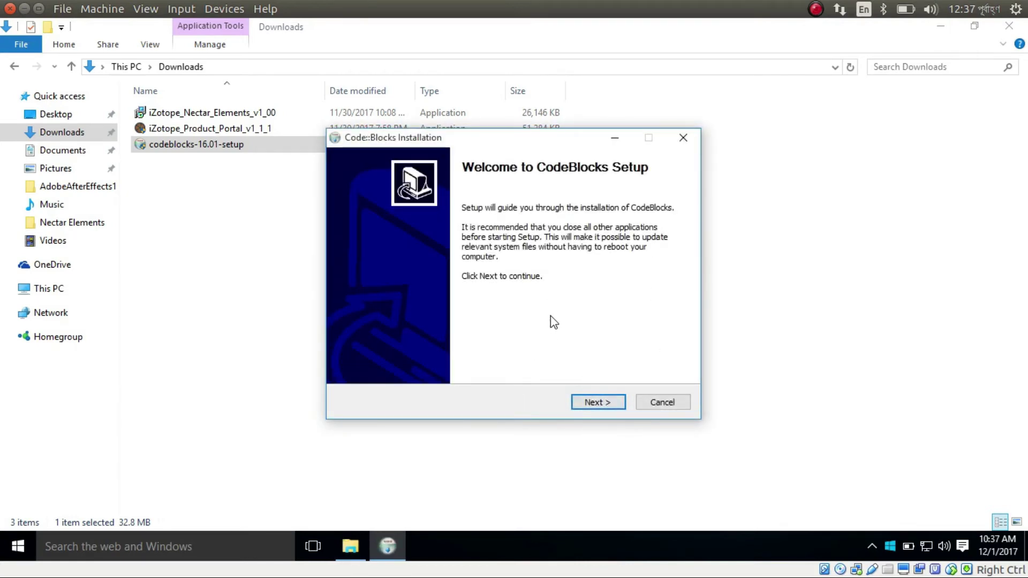
Accept the license and start the full Code::Blocks installation in C:\Program Files (x86)\CodeBlocks.
left_click(609, 400)
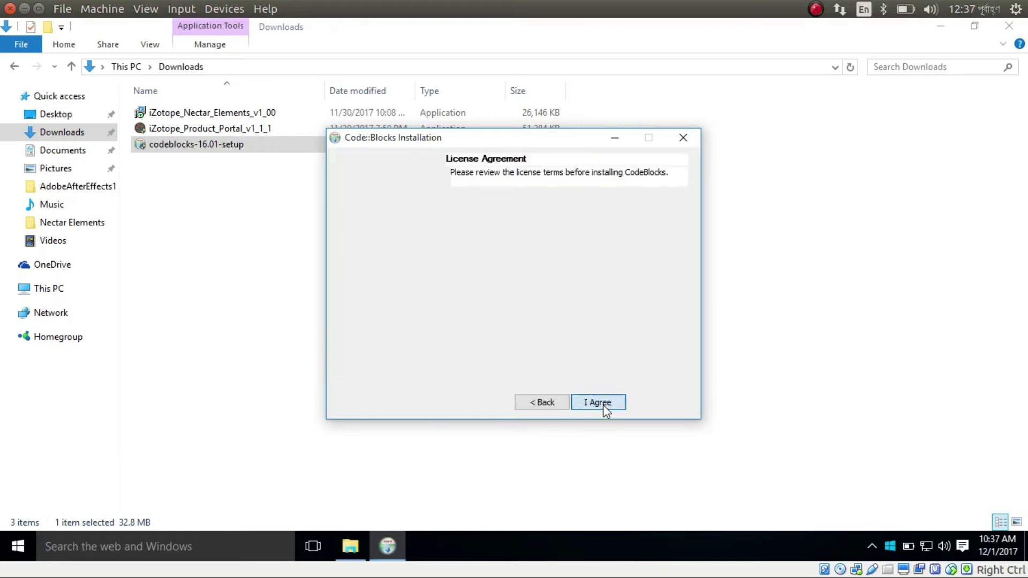
left_click(592, 400)
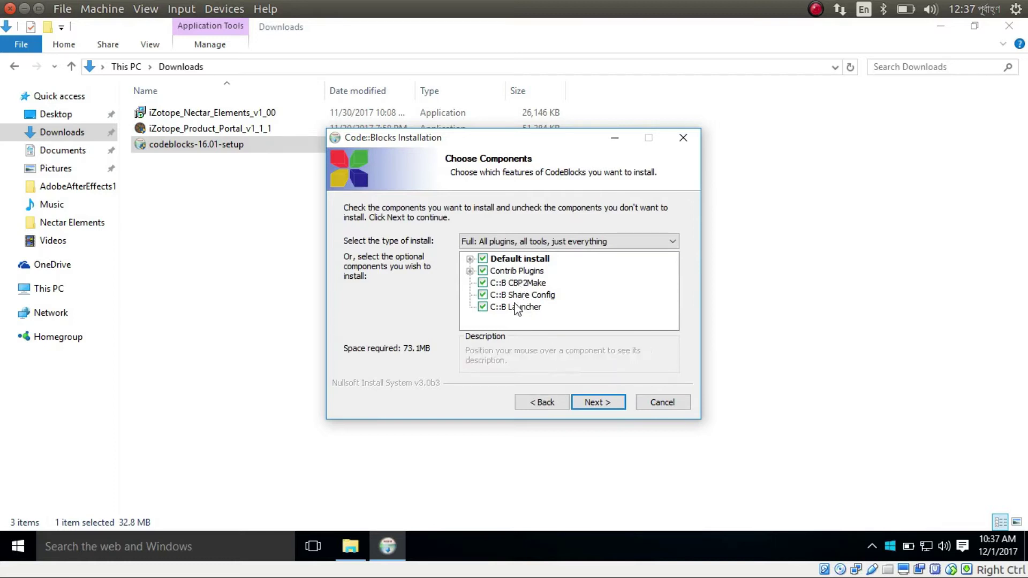
left_click(597, 402)
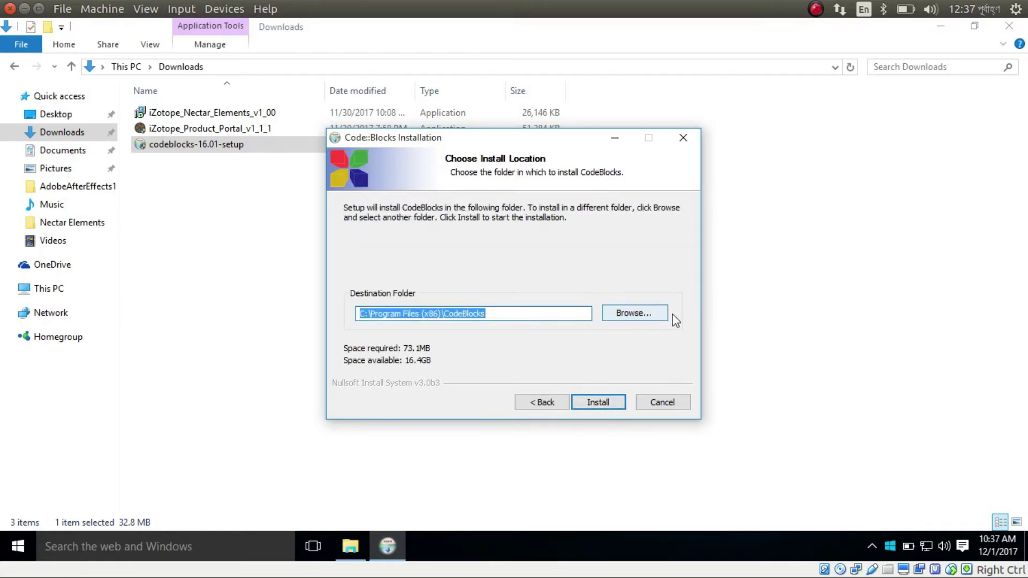
left_click(612, 404)
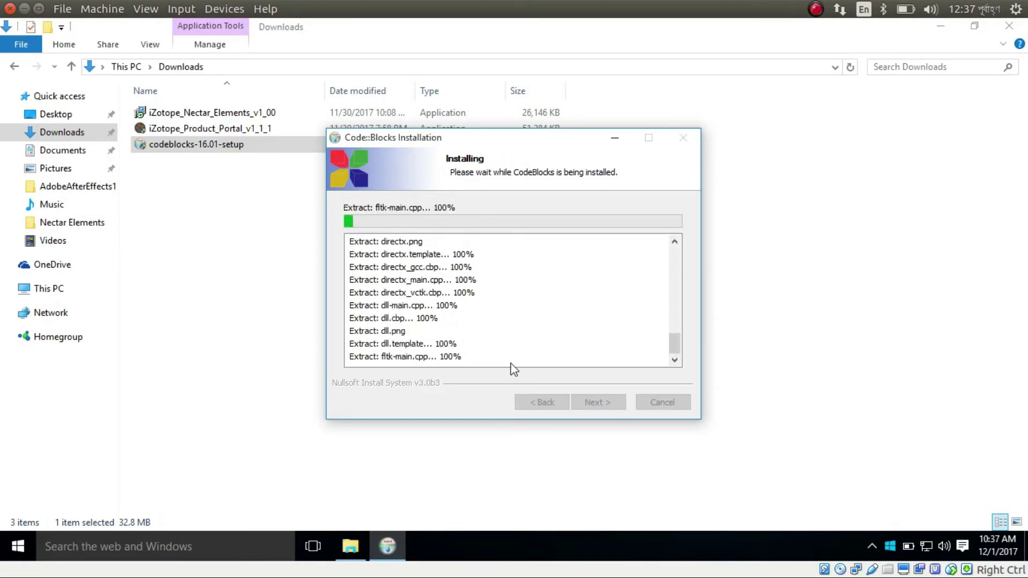
left_click_drag(426, 4, 639, 201)
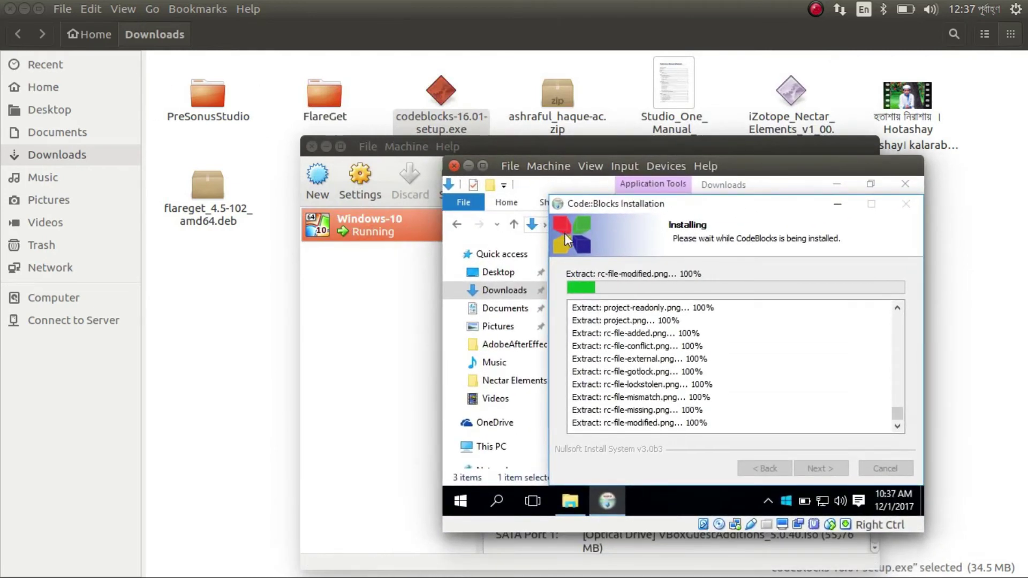
mouse_move(371, 575)
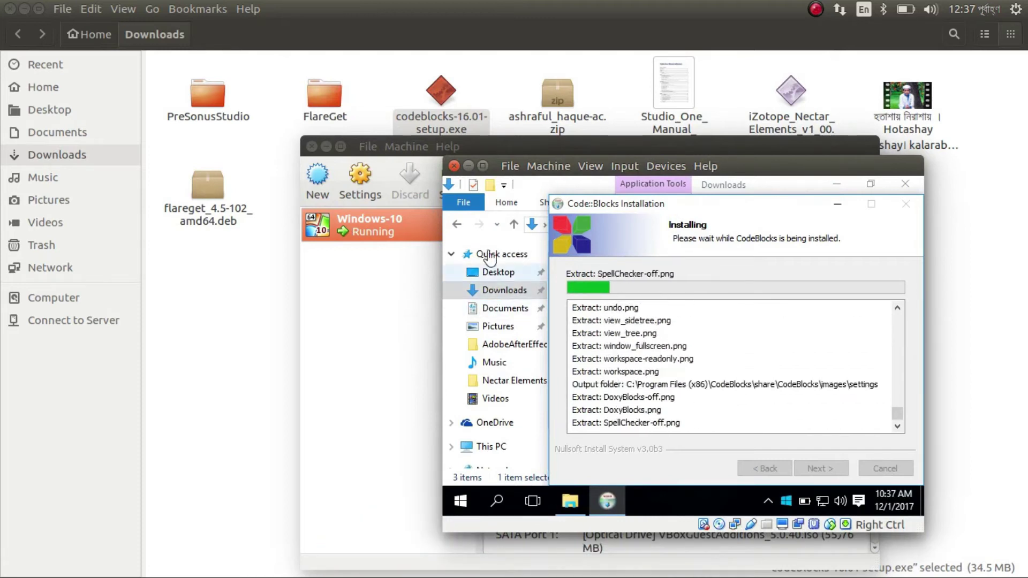
left_click(483, 167)
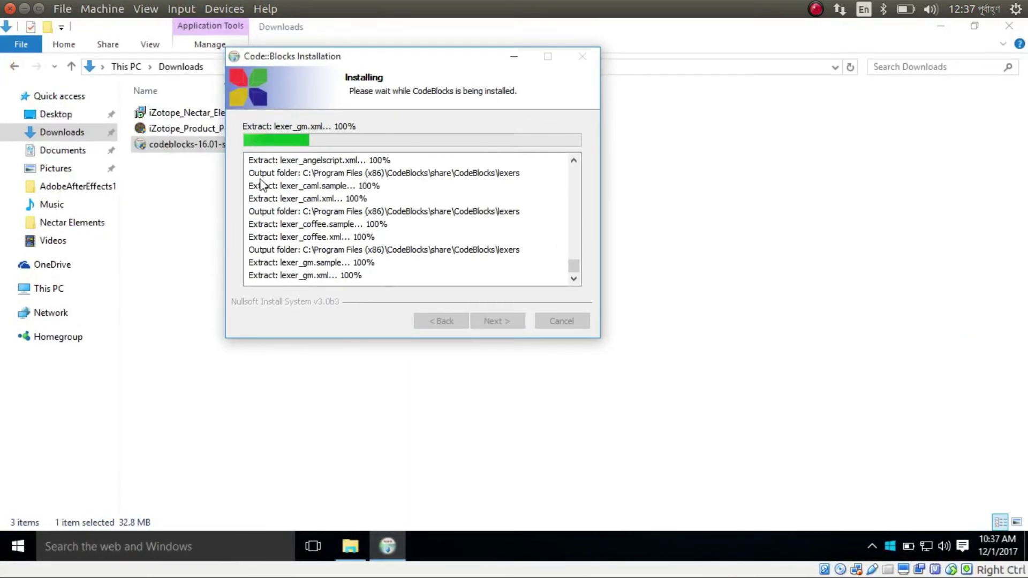
left_click_drag(390, 60, 558, 161)
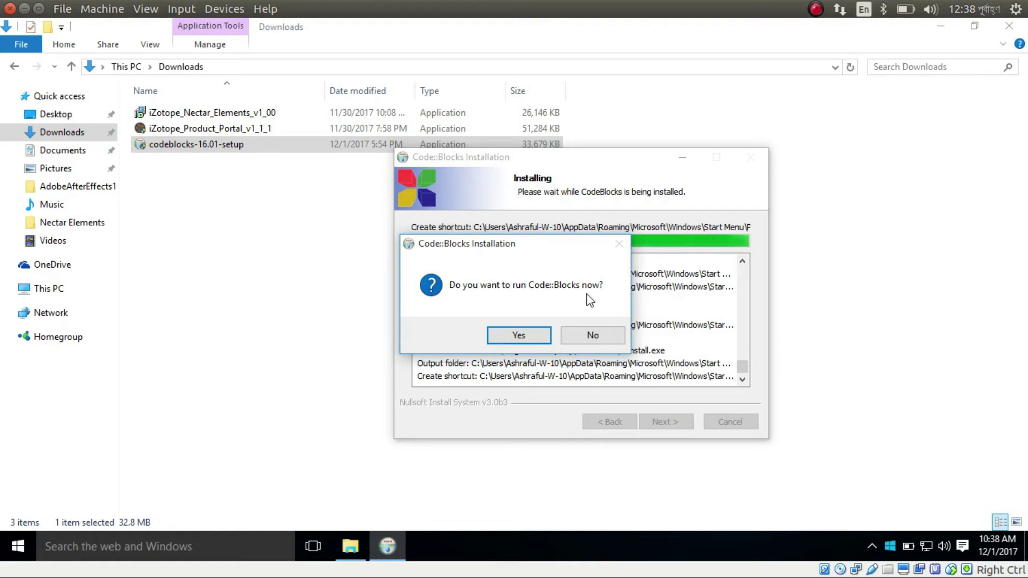
Launch Code::Blocks from the installer, keep GNU GCC Compiler as default and associate Code::Blocks with C/C++ file types.
left_click(519, 335)
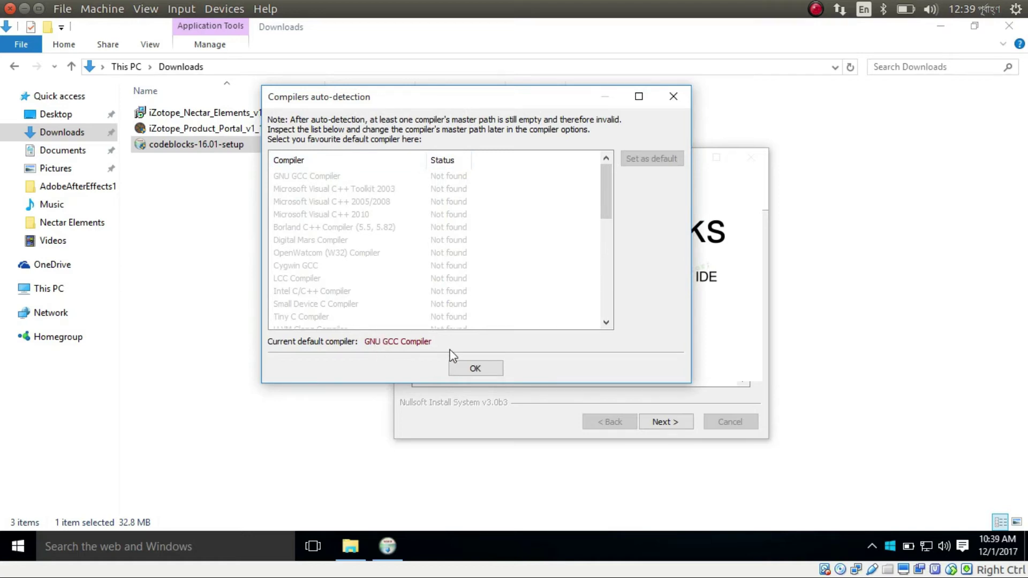
left_click(475, 369)
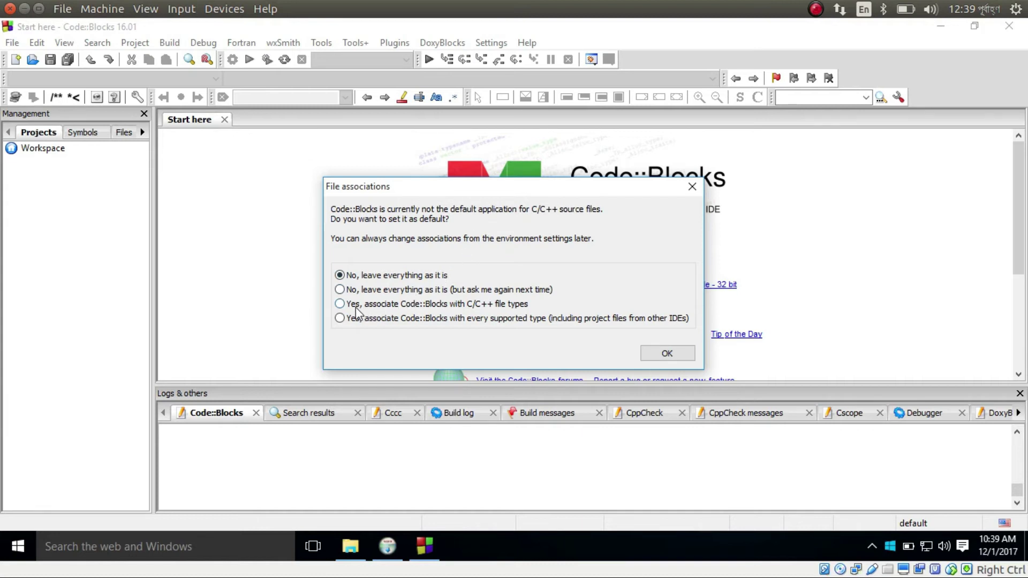
left_click(496, 304)
left_click(667, 353)
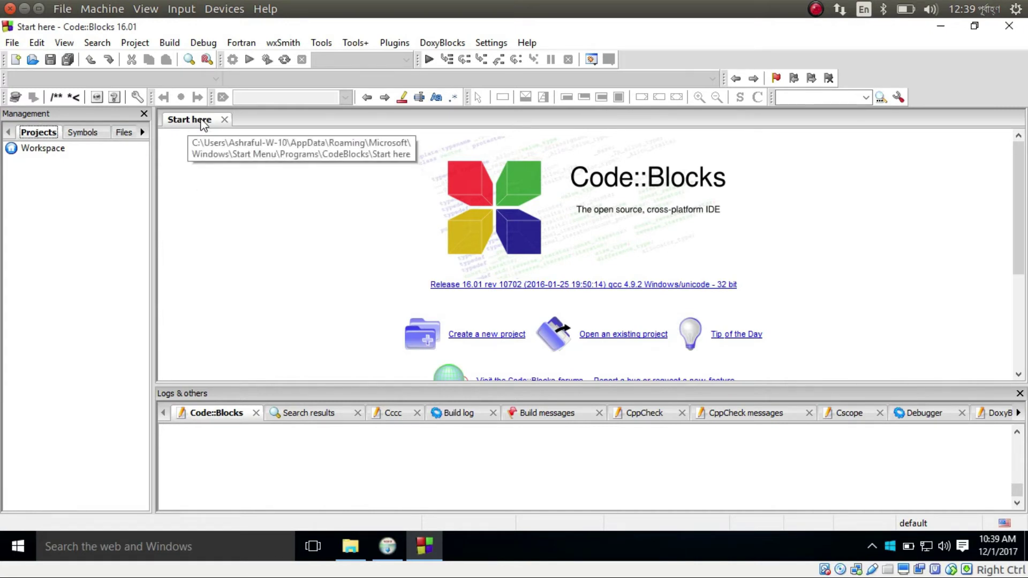
Close Code::Blocks, saving the changed default perspective and turning off the layout prompt for future exits.
key("alt+F4")
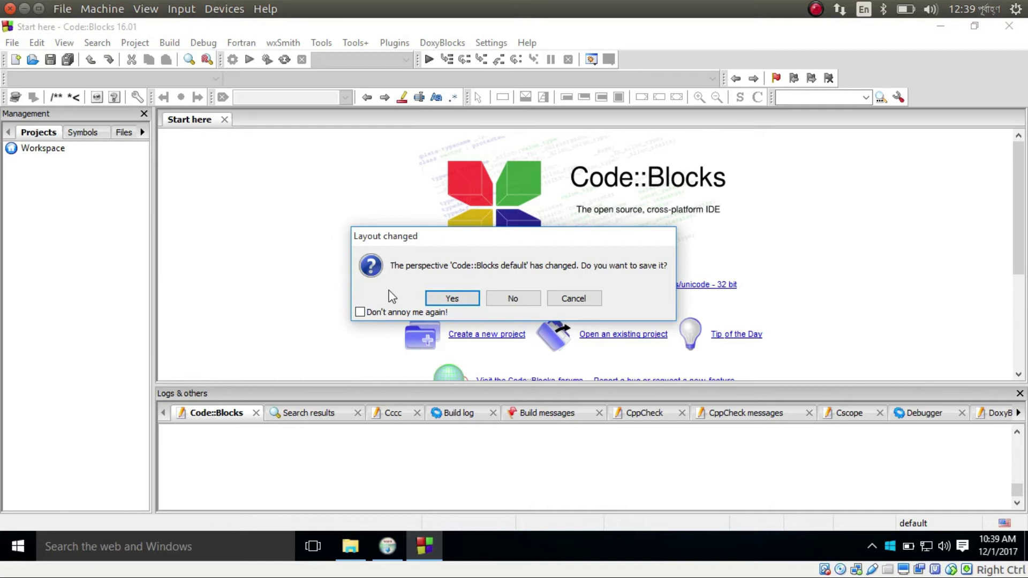
left_click(374, 314)
left_click(455, 301)
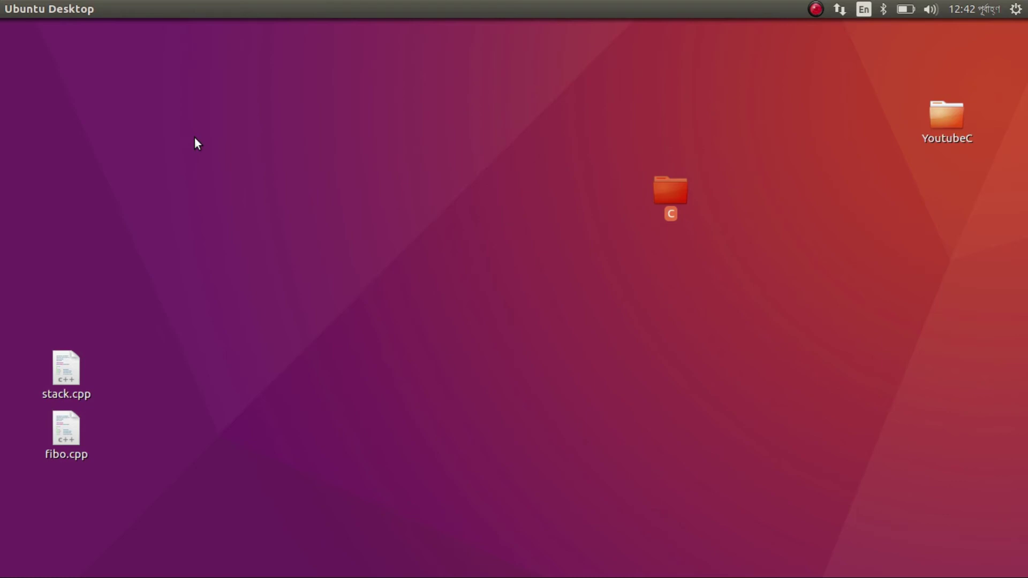
On the Ubuntu desktop, switch to the text editor containing the Code::Blocks installation commands and move its window slightly.
mouse_move(445, 557)
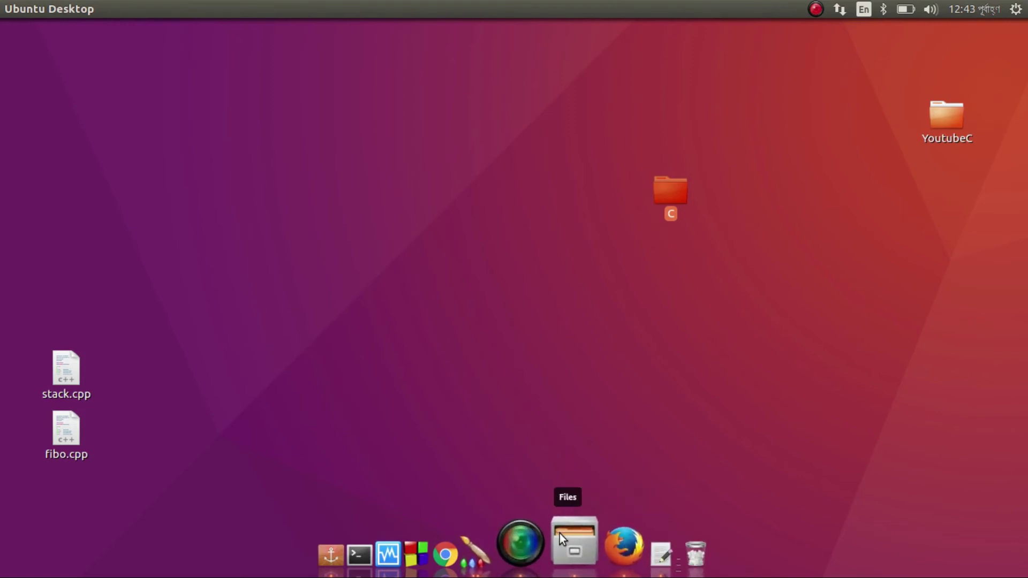
left_click(623, 532)
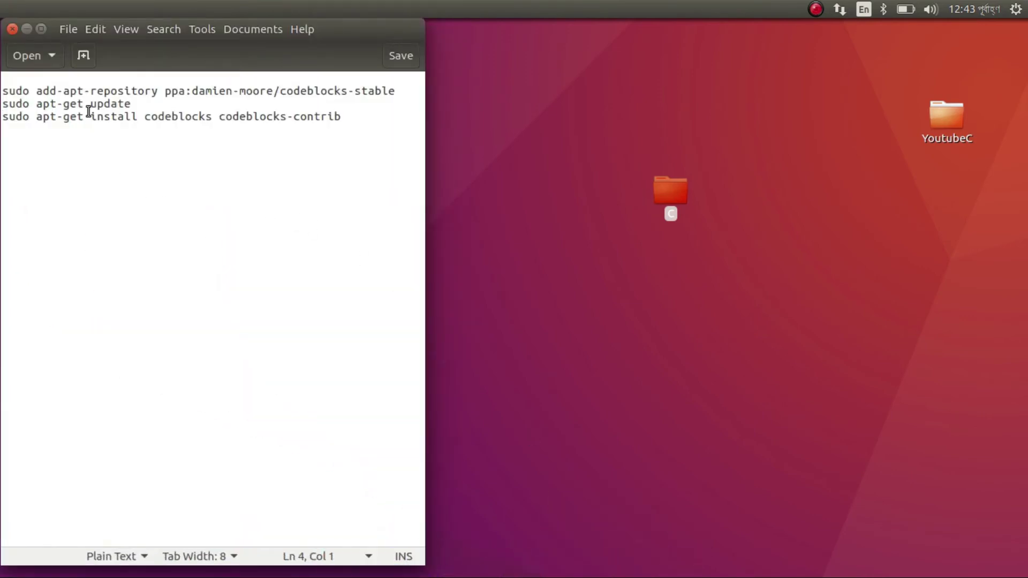
left_click_drag(319, 32, 336, 32)
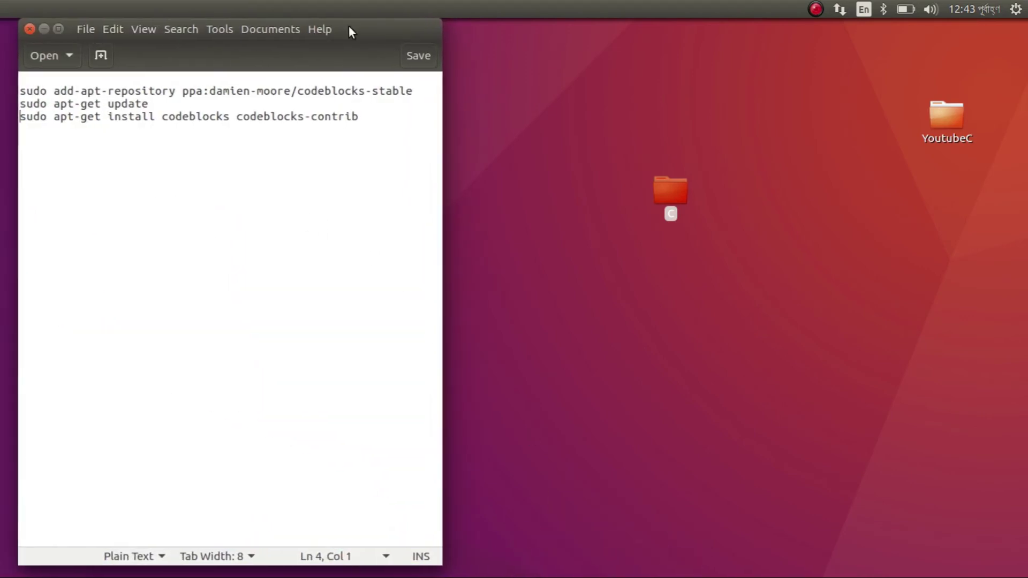
Check the network connection list, and review the add-apt-repository and apt-get update commands in the text file.
left_click(844, 9)
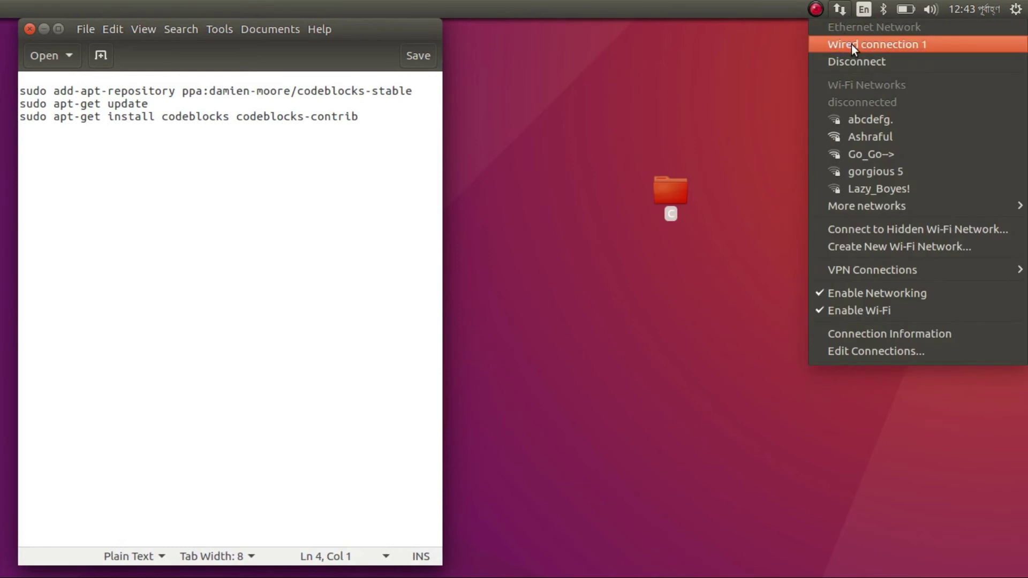
left_click(663, 61)
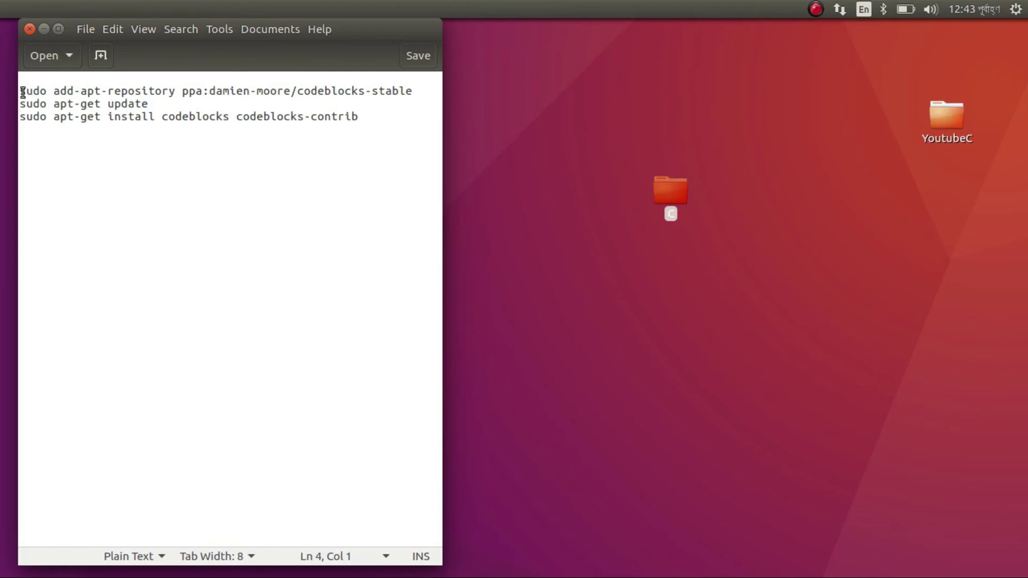
left_click_drag(20, 90, 411, 92)
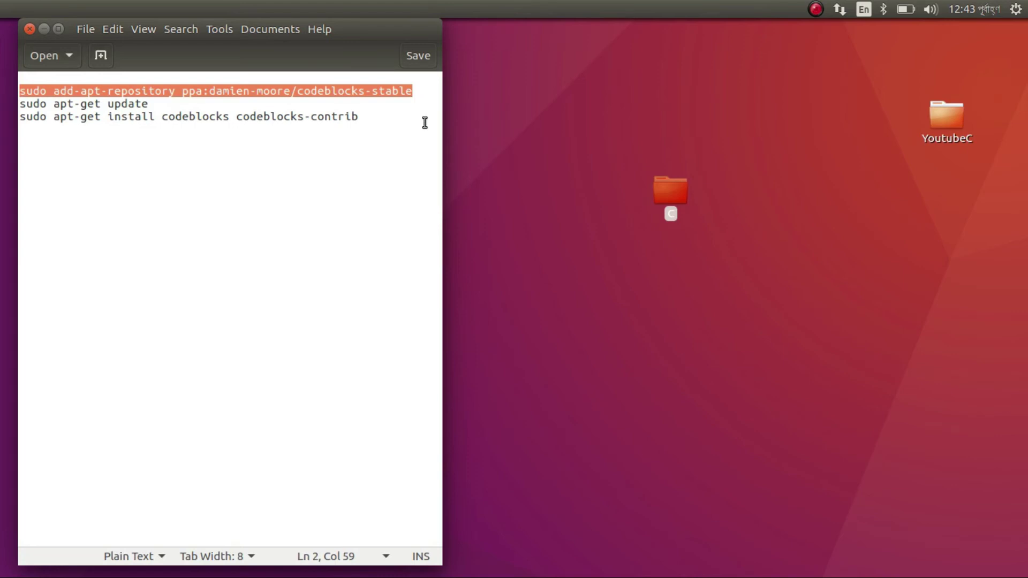
left_click(167, 99)
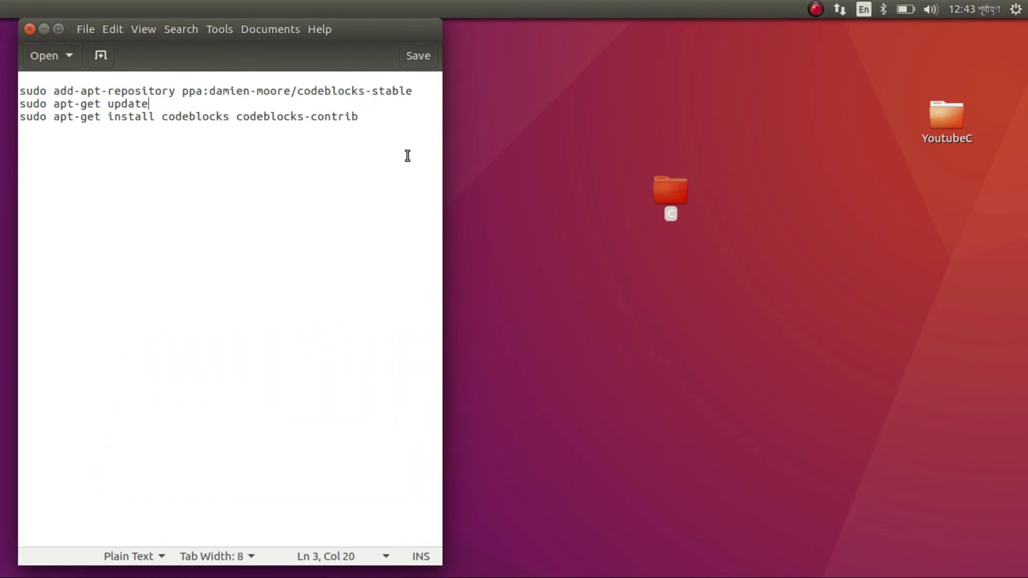
Open a terminal window and position it partly over the text editor holding the installation commands.
key("ctrl+alt+t")
left_click_drag(608, 256, 558, 203)
Try opening a second terminal from the desktop, search the applications for "ter", and close the extra terminal.
right_click(565, 114)
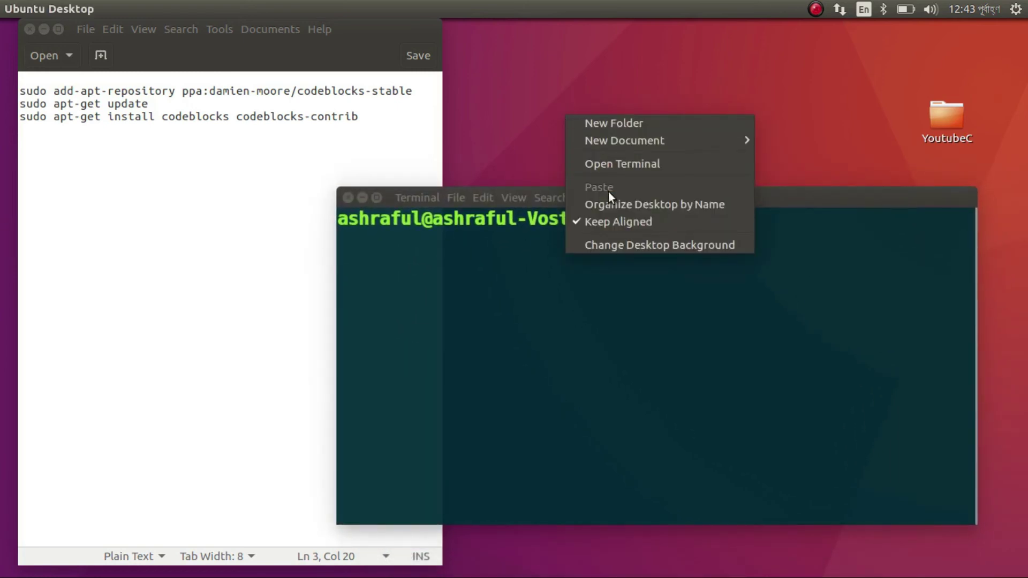
left_click(606, 166)
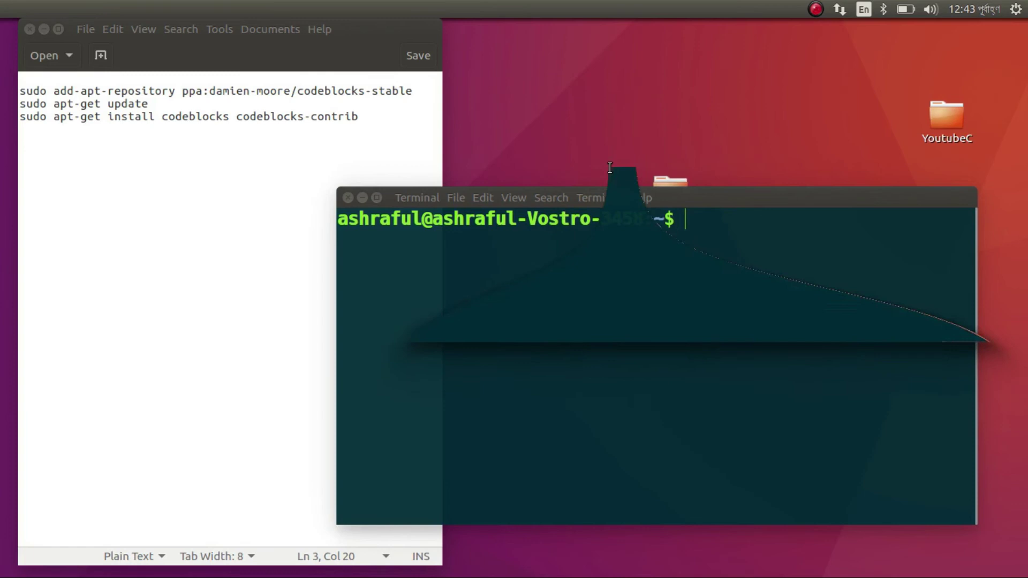
mouse_move(2, 32)
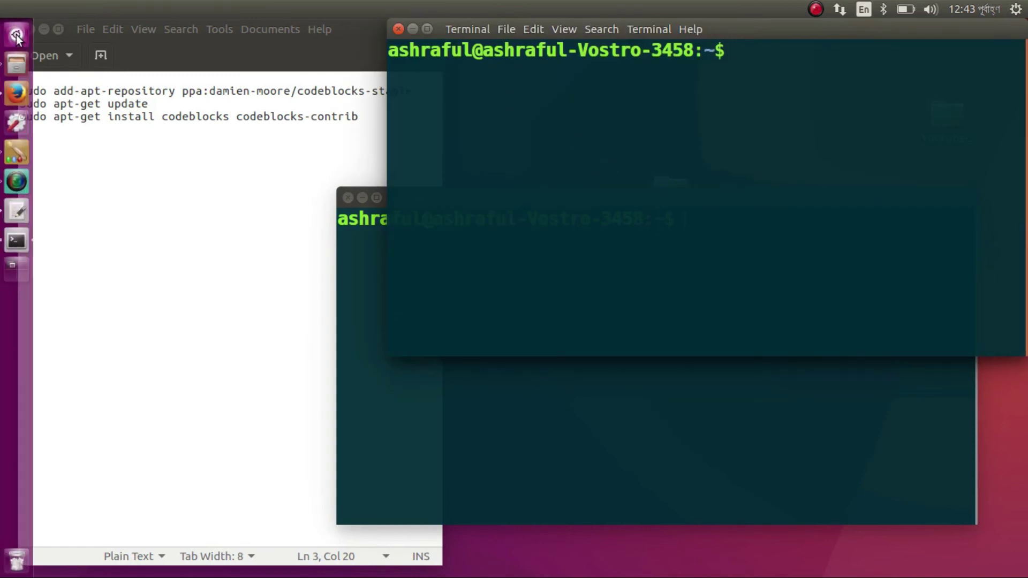
left_click(16, 35)
left_click(16, 36)
left_click(16, 36)
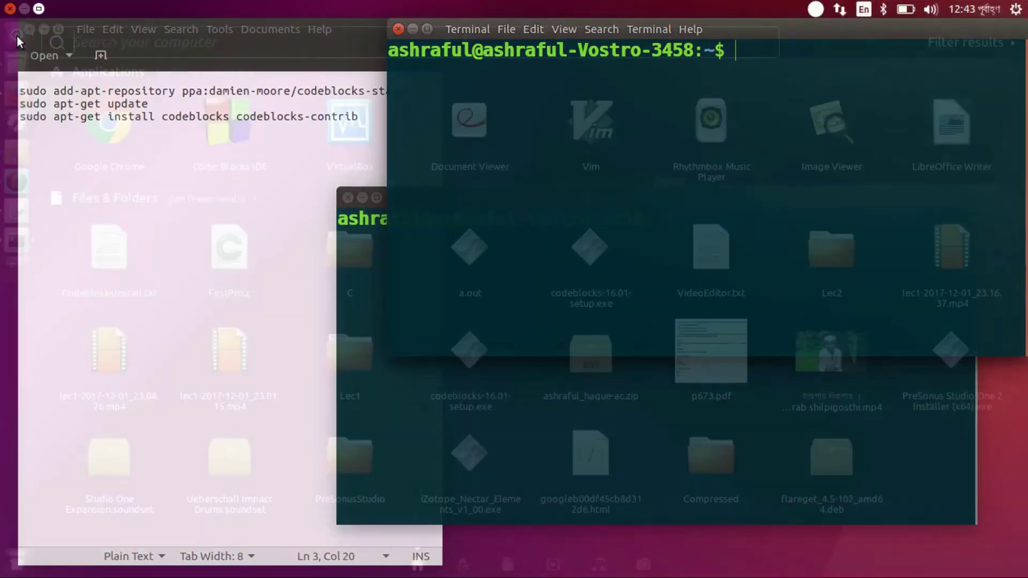
type("ter")
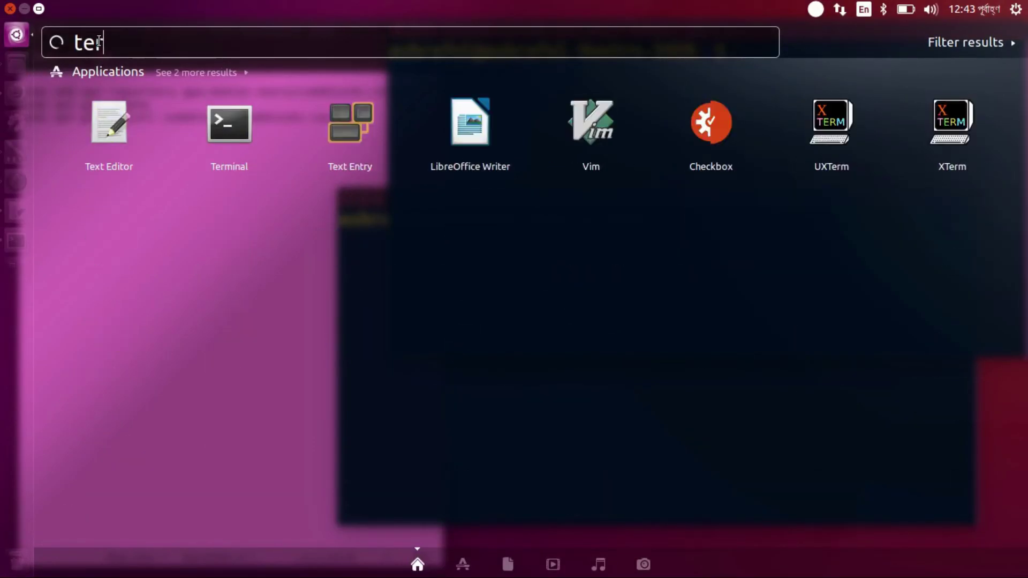
left_click(80, 120)
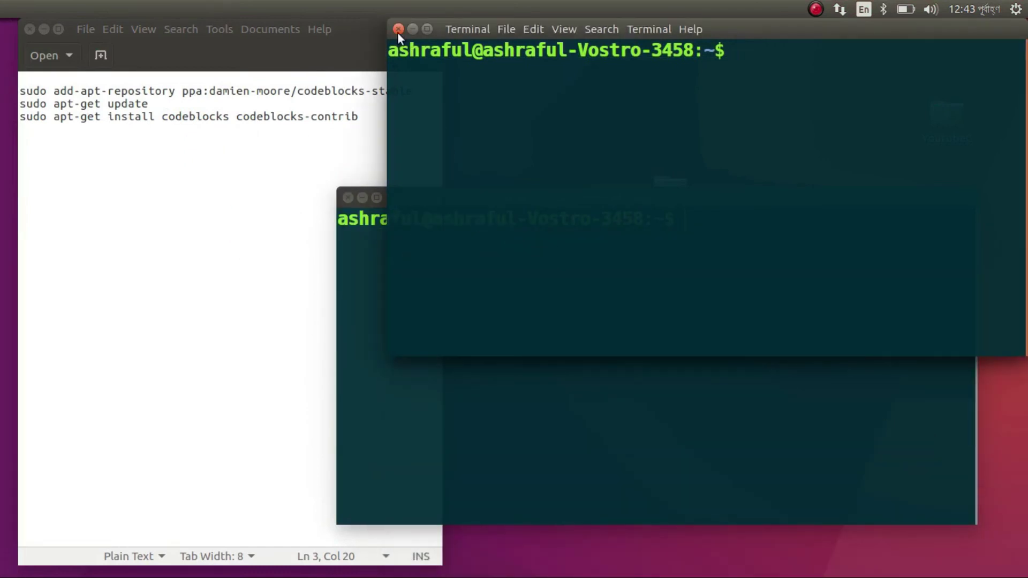
left_click(398, 30)
Copy the add-apt-repository command for the codeblocks-stable PPA from the text file into the terminal prompt.
double_click(333, 91)
triple_click(332, 91)
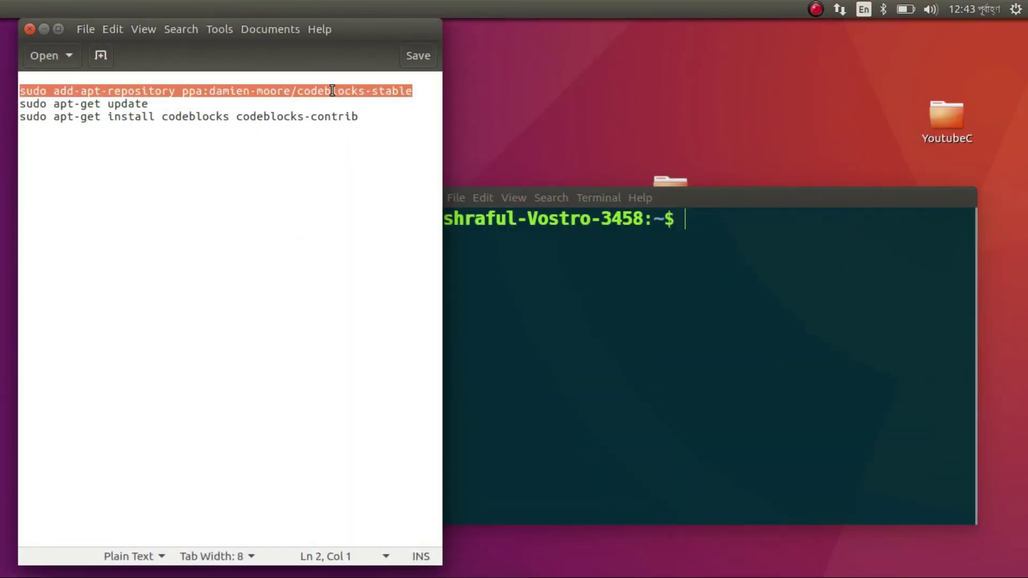
right_click(332, 90)
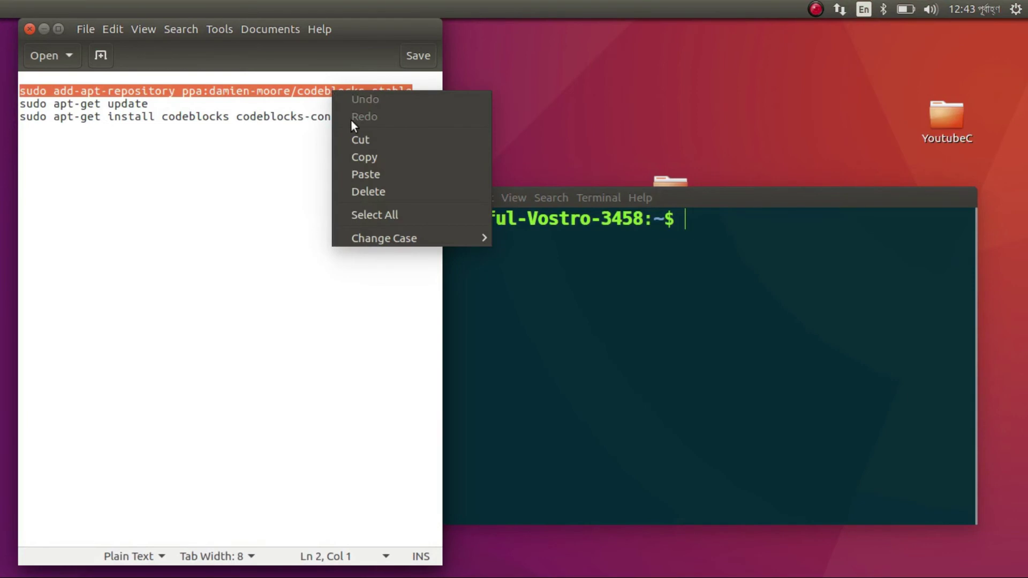
left_click(368, 160)
left_click(548, 298)
right_click(549, 298)
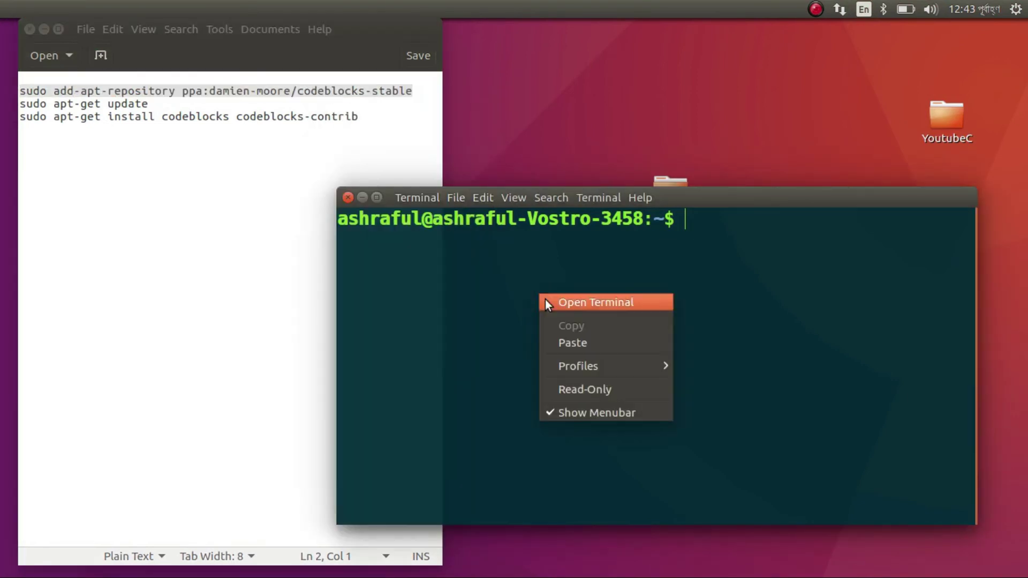
left_click(577, 345)
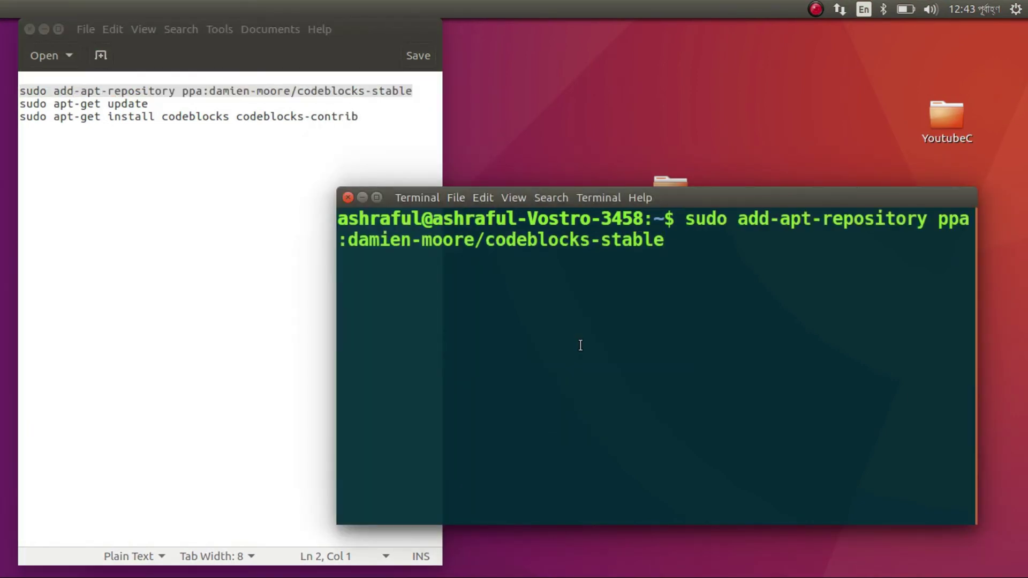
Run the add-apt-repository command, enter the sudo password, and cancel adding the repository.
key("Return")
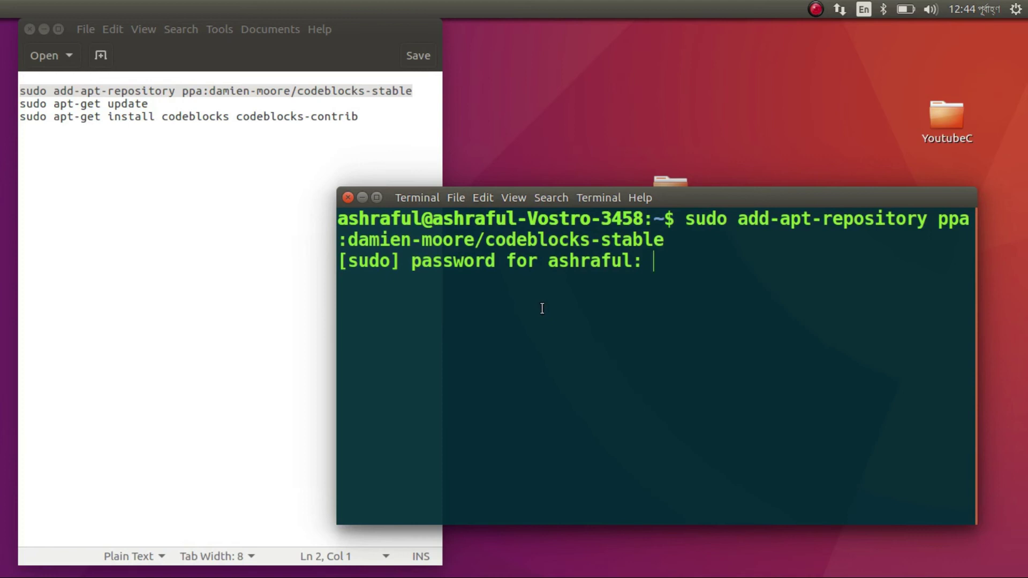
key("Return")
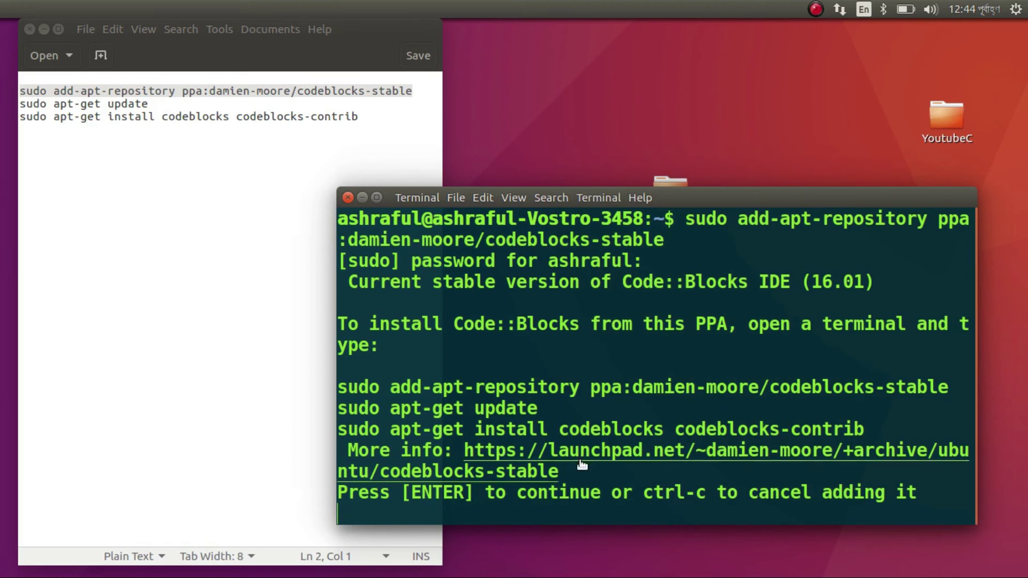
key("ctrl+c")
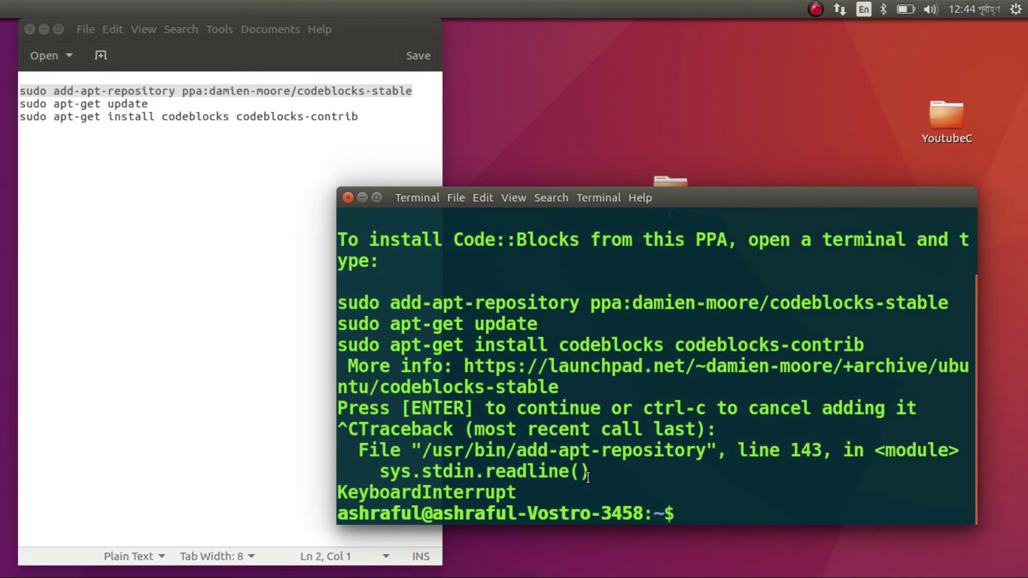
Copy "sudo apt-get update" from the text file into the terminal, run it, and shrink the terminal text by two zoom levels.
triple_click(101, 105)
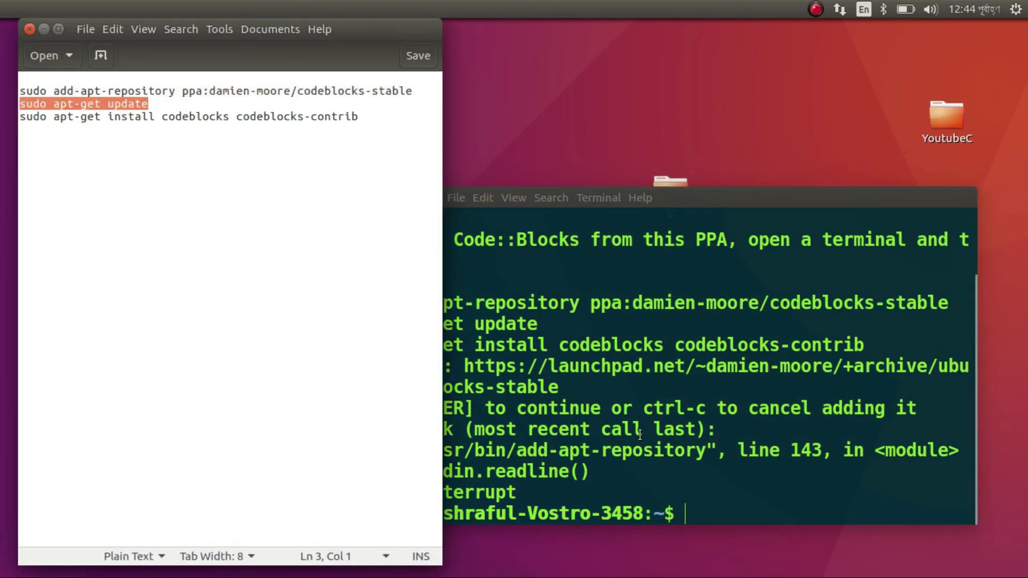
right_click(709, 496)
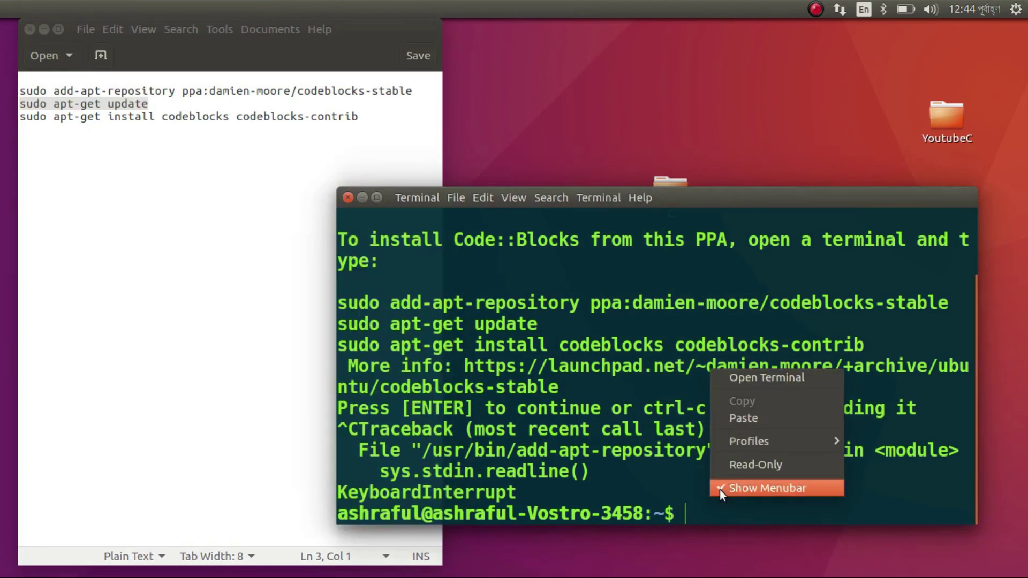
left_click(730, 418)
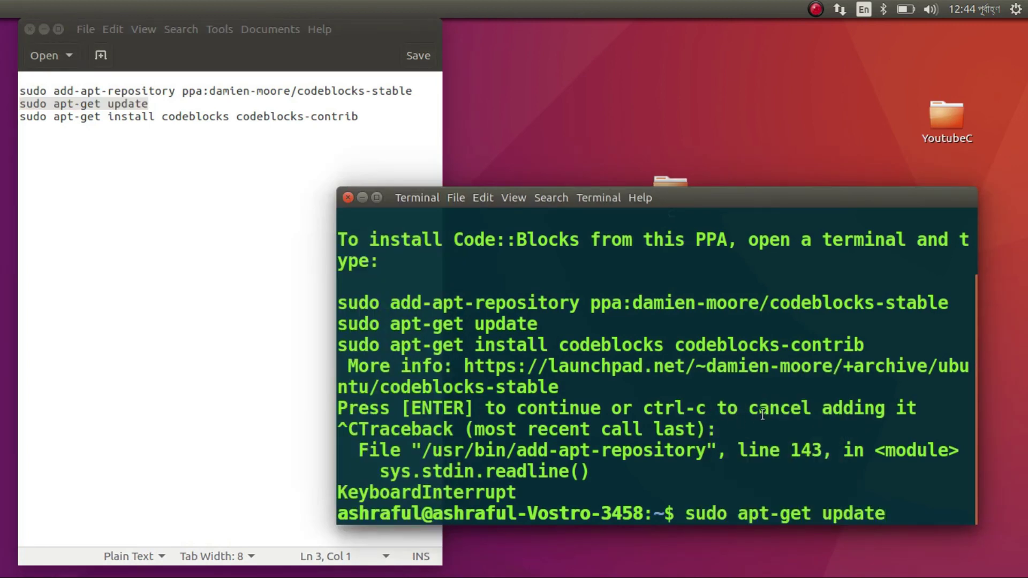
key("Return")
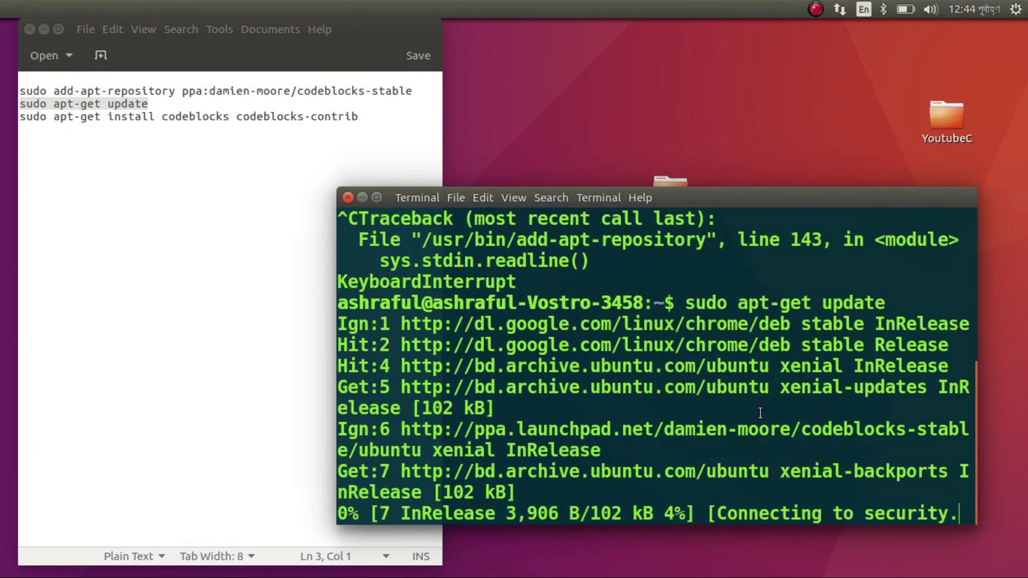
key("ctrl+minus")
key("ctrl+minus")
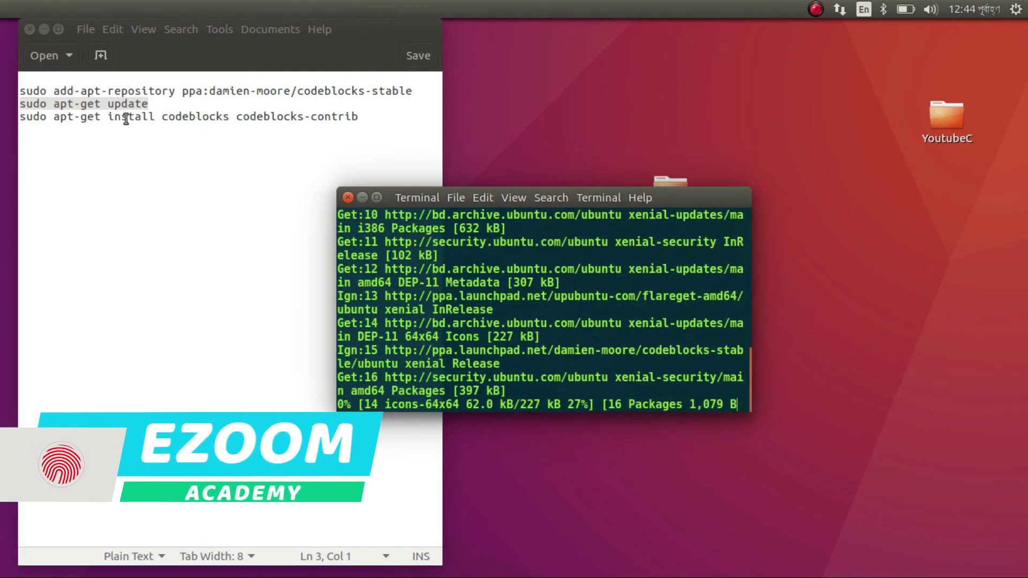
Copy "sudo apt-get install codeblocks codeblocks-contrib" from the text file and interrupt the package update running in the terminal.
left_click_drag(20, 116, 358, 116)
right_click(343, 119)
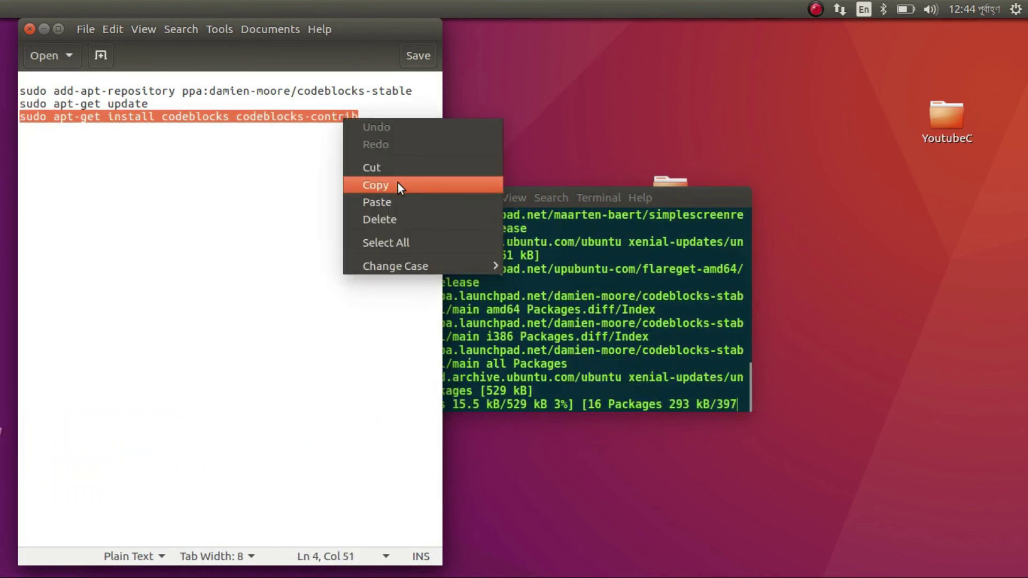
left_click(400, 186)
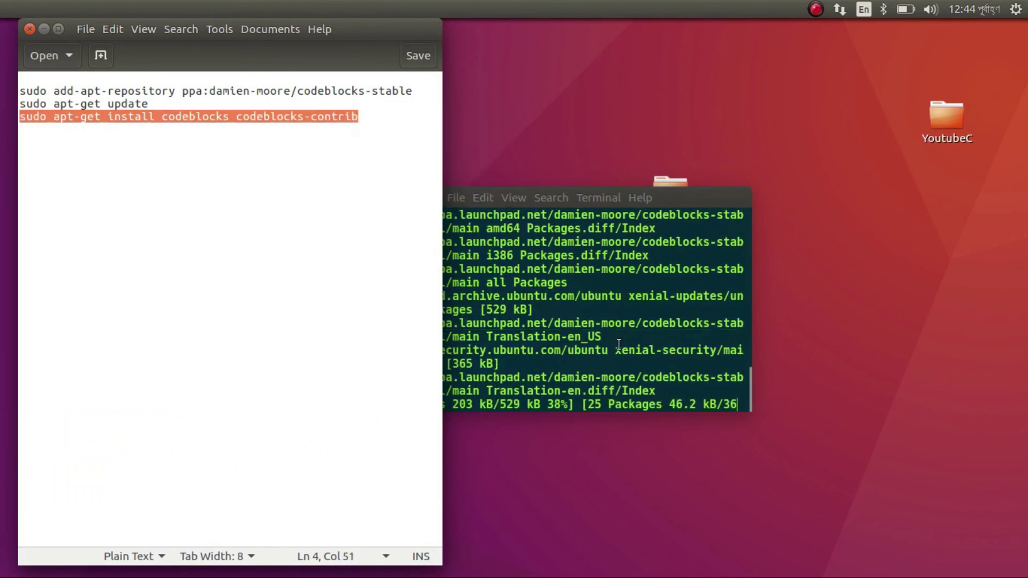
left_click(619, 345)
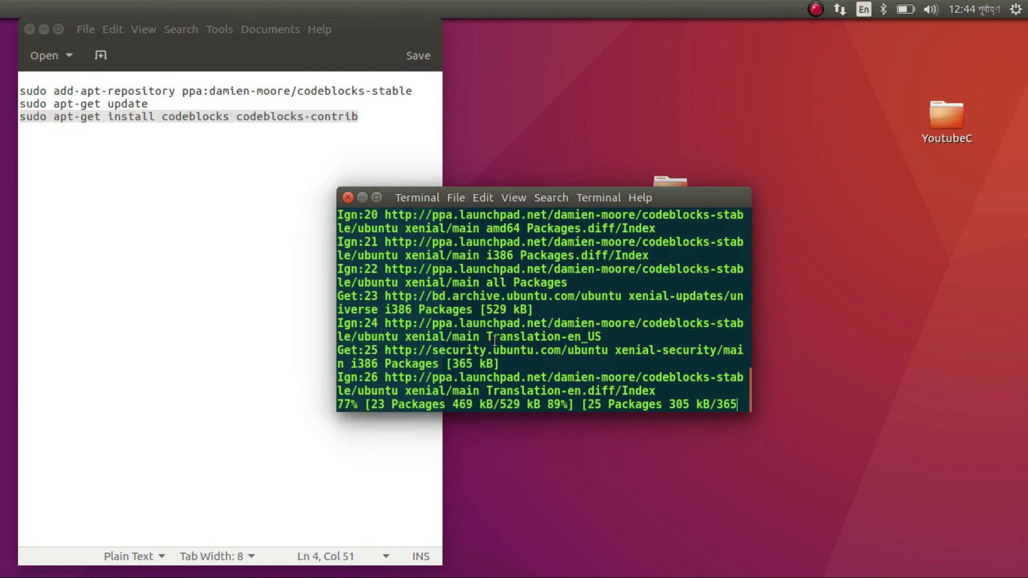
key("ctrl+c")
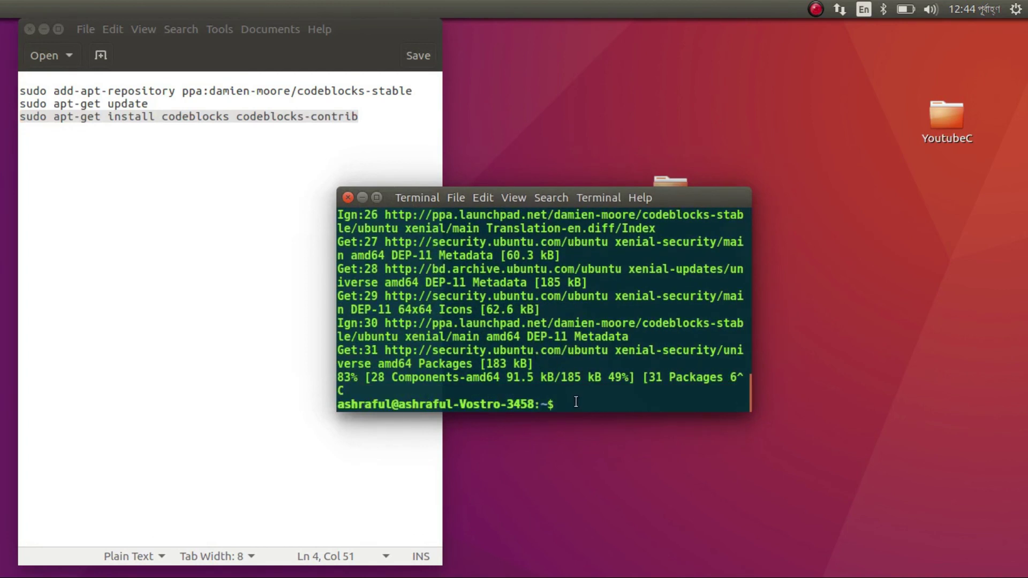